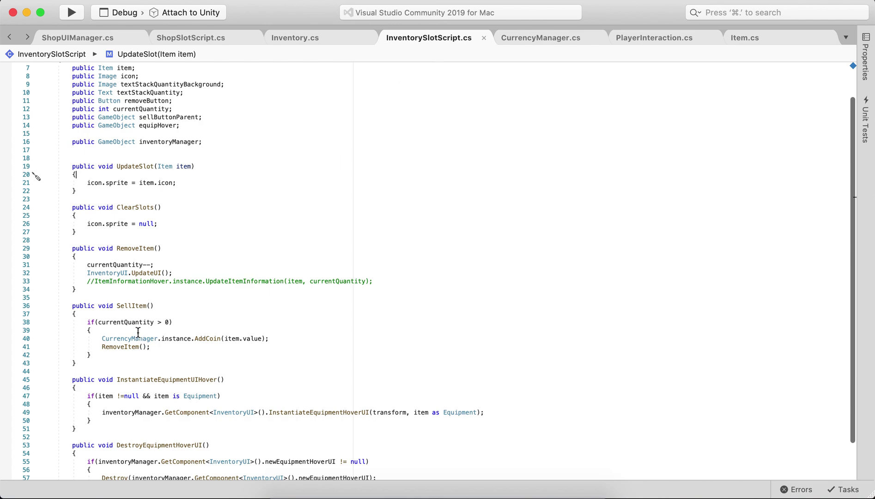
Review the SellItem method's CurrencyManager call in InventorySlotScript.cs and open the CurrencyManager.cs script.
{"action": "left_click", "coordinate": [252, 348]}
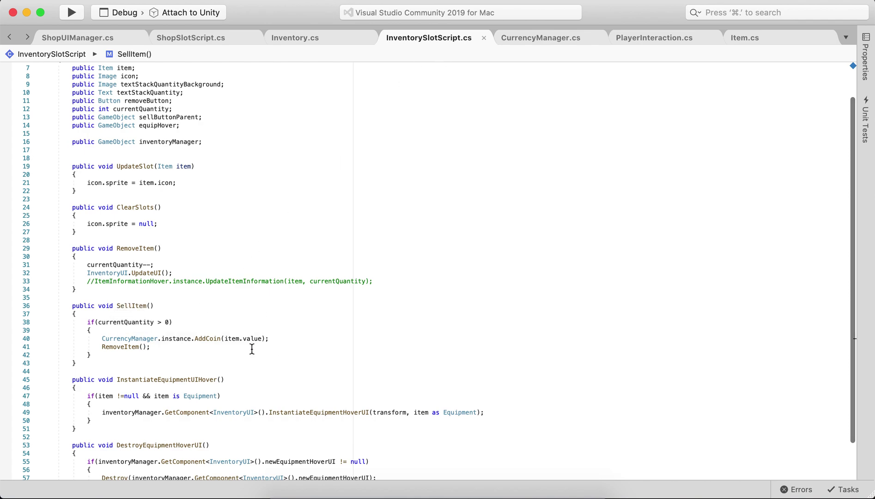
{"action": "scroll", "coordinate": [252, 349], "scroll_direction": "down", "scroll_amount": 1}
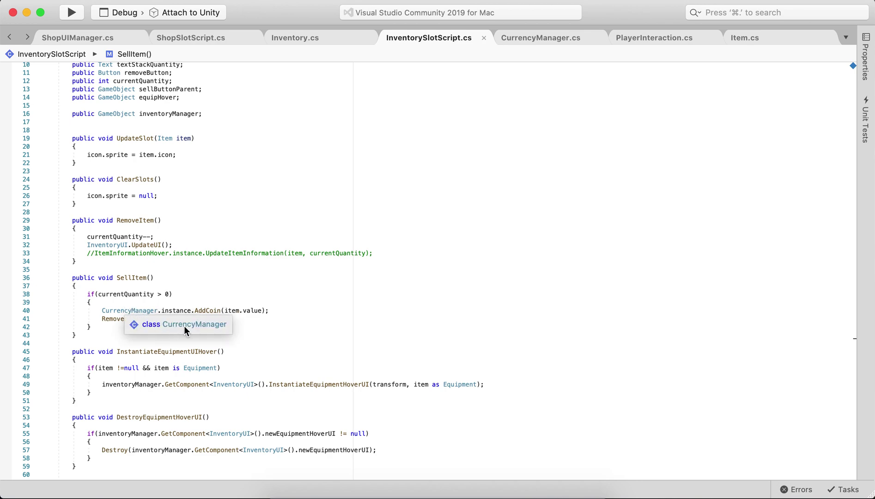
{"action": "double_click", "coordinate": [133, 309]}
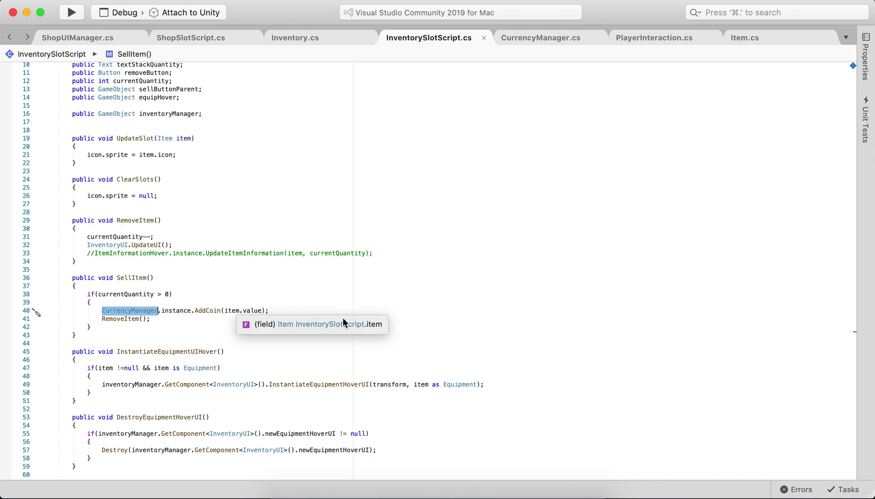
{"action": "left_click", "coordinate": [421, 287]}
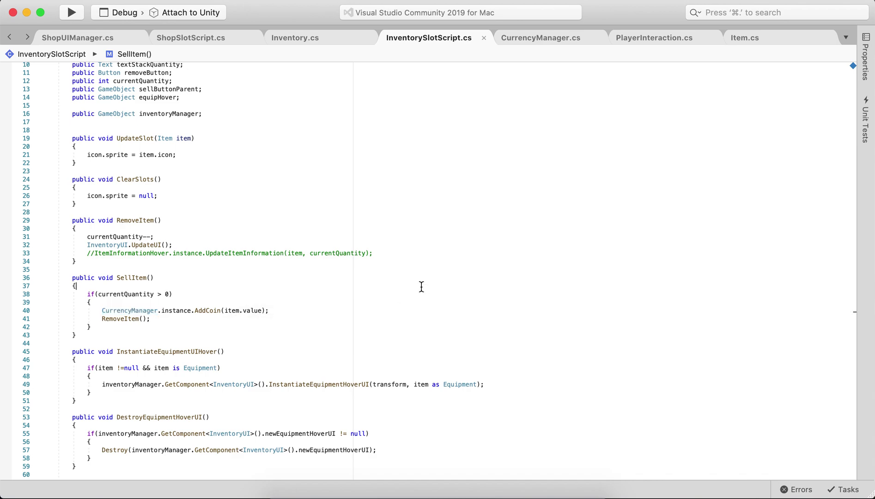
{"action": "left_click", "coordinate": [536, 37]}
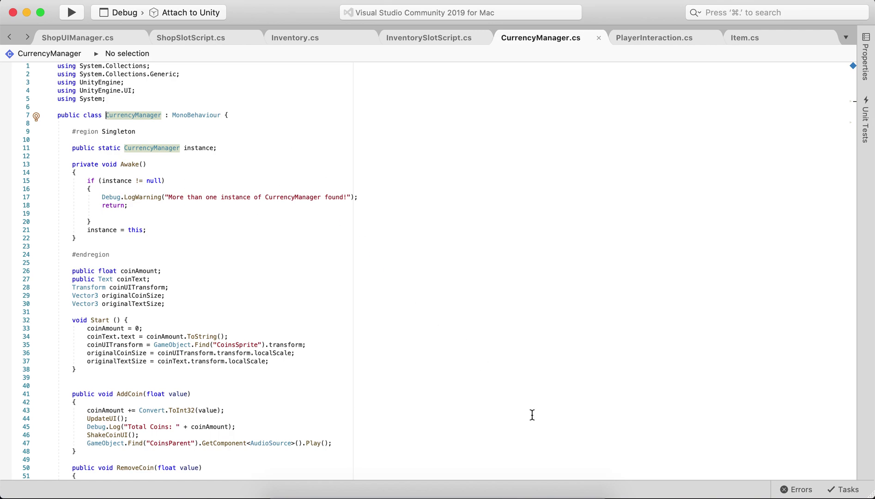
Switch to Unity, frame the CoinsParent object in the Scene view, and select the coin counter's CoinsText there.
{"action": "left_click", "coordinate": [528, 489]}
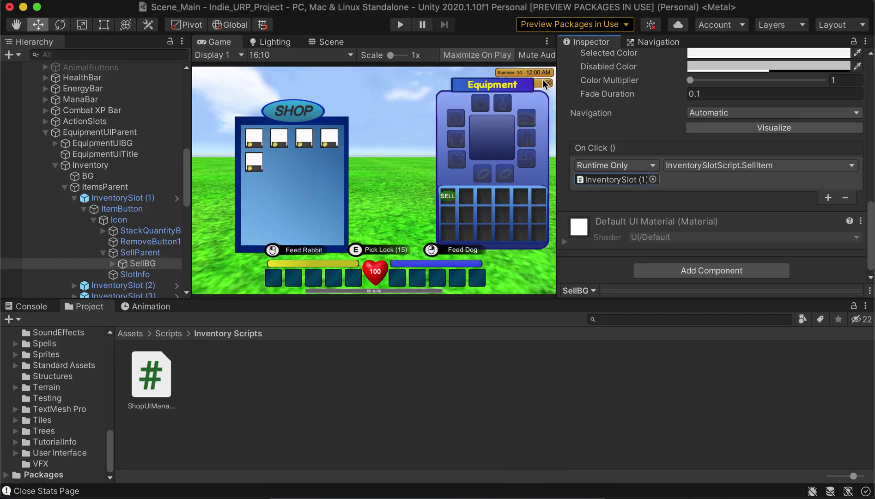
{"action": "scroll", "coordinate": [76, 158], "scroll_direction": "up", "scroll_amount": 10}
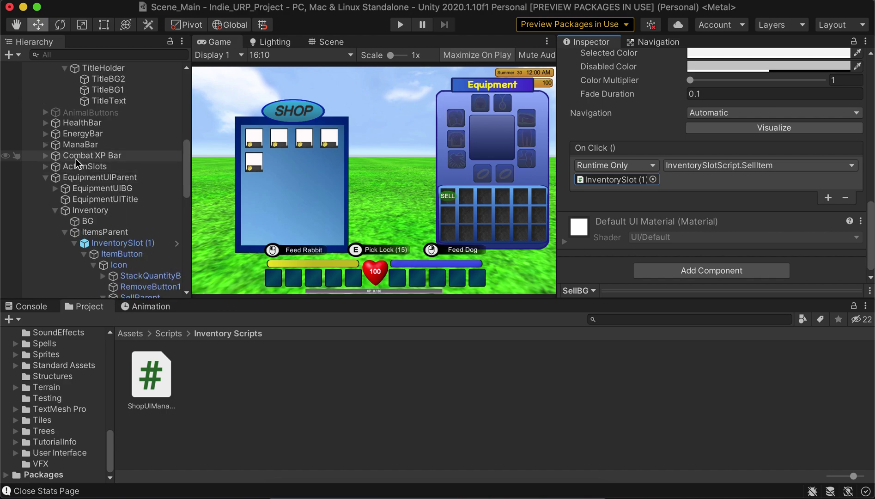
{"action": "scroll", "coordinate": [76, 159], "scroll_direction": "up", "scroll_amount": 1}
{"action": "left_click", "coordinate": [76, 158]}
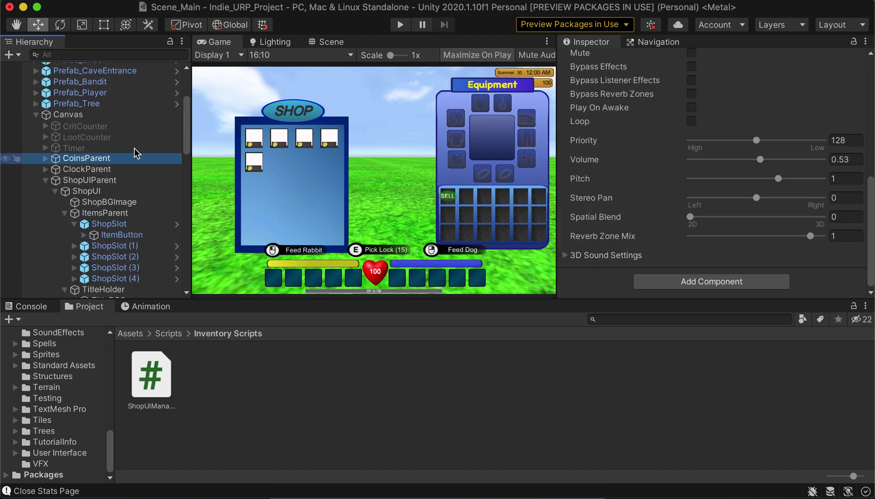
{"action": "scroll", "coordinate": [607, 148], "scroll_direction": "up", "scroll_amount": 10}
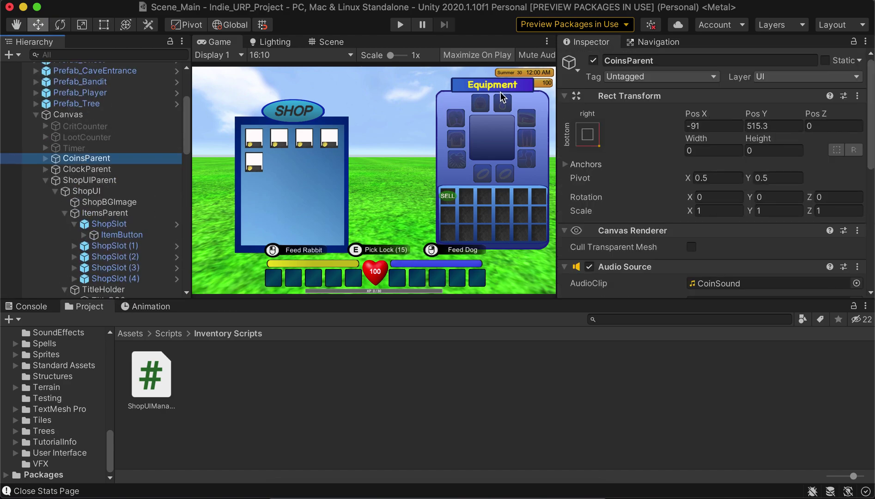
{"action": "left_click", "coordinate": [332, 42]}
{"action": "key", "text": "f"}
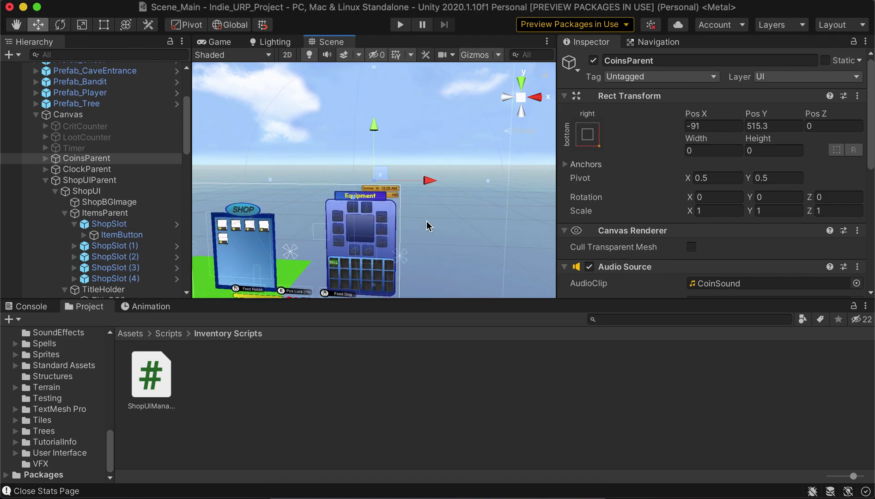
{"action": "left_click", "coordinate": [430, 214]}
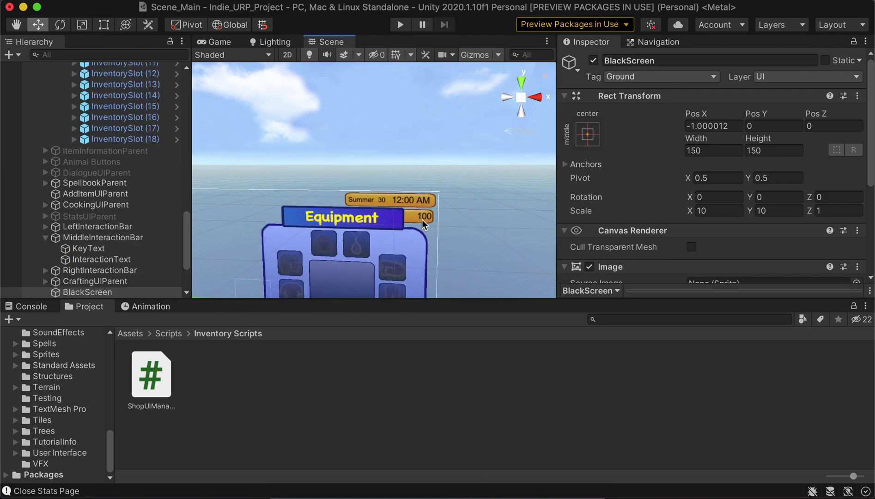
{"action": "left_click", "coordinate": [418, 227]}
Deactivate the EquipmentUIParent object in the scene.
{"action": "scroll", "coordinate": [147, 200], "scroll_direction": "up", "scroll_amount": 5}
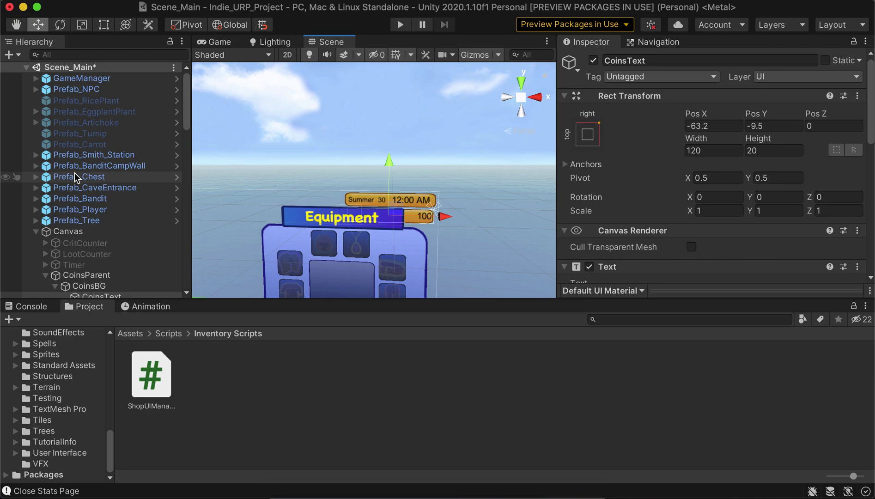
{"action": "scroll", "coordinate": [147, 200], "scroll_direction": "down", "scroll_amount": 20}
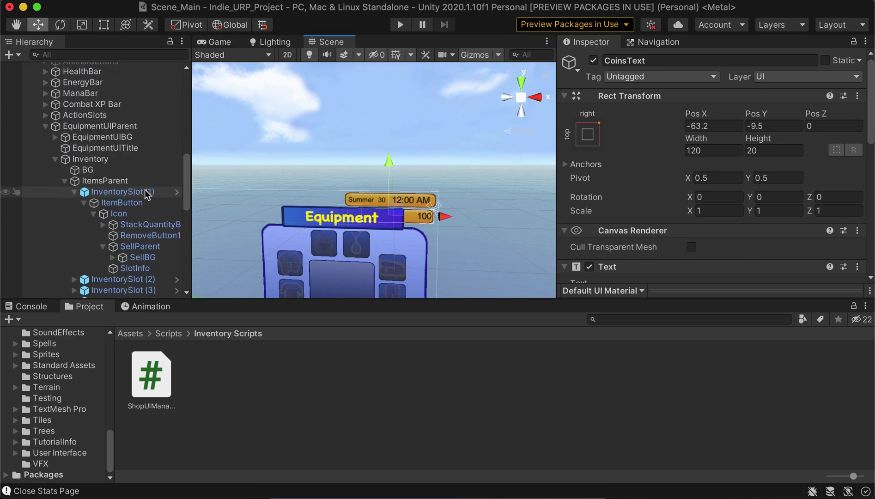
{"action": "left_click", "coordinate": [102, 126]}
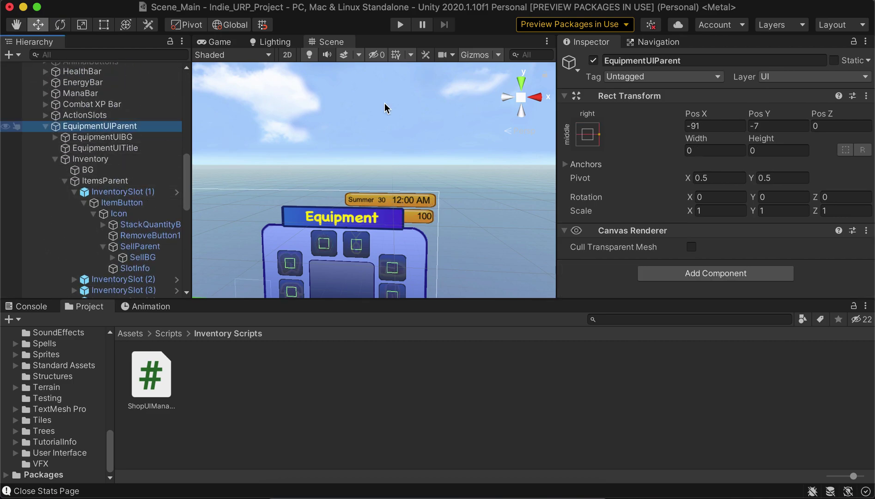
{"action": "left_click", "coordinate": [593, 60]}
{"action": "scroll", "coordinate": [121, 137], "scroll_direction": "up", "scroll_amount": 15}
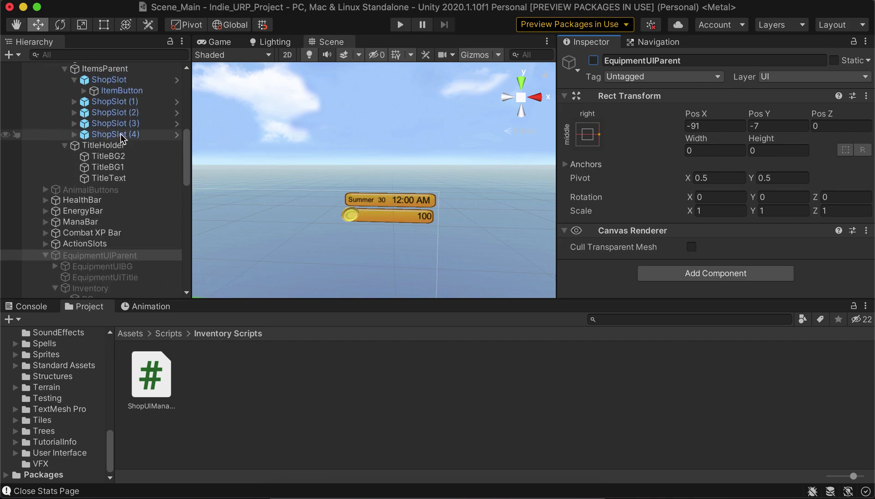
Examine the coin counter's objects under Canvas: CoinsText, CoinsSprite and their parent CoinsParent.
{"action": "left_click", "coordinate": [421, 212]}
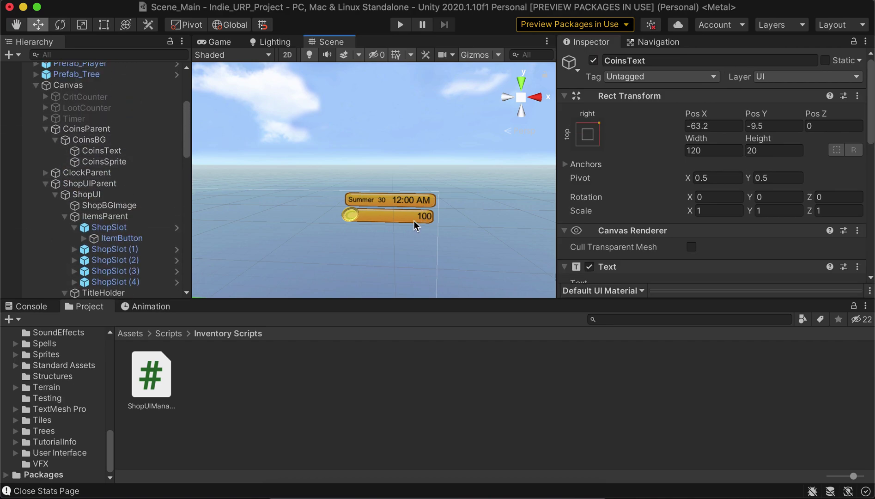
{"action": "left_click", "coordinate": [132, 129]}
{"action": "left_click", "coordinate": [128, 154]}
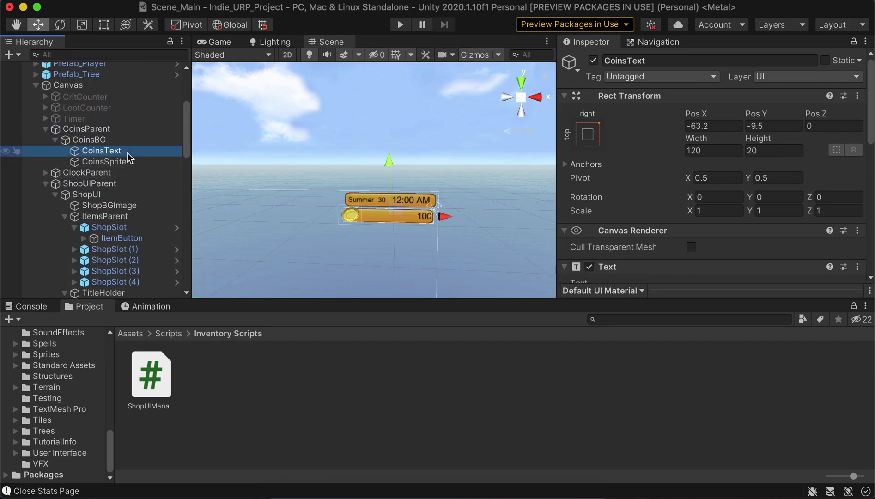
{"action": "left_click", "coordinate": [126, 161]}
{"action": "left_click", "coordinate": [124, 129]}
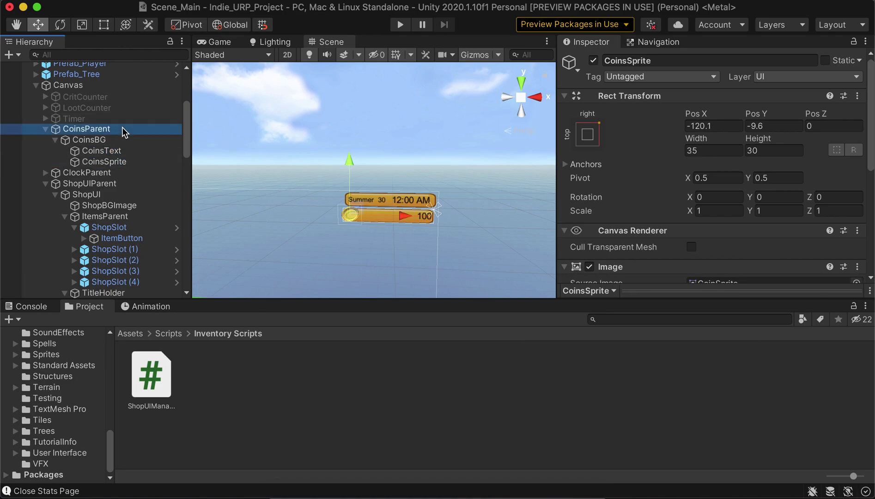
Select the GameManager object and examine the fields of its Currency Manager script component.
{"action": "scroll", "coordinate": [124, 133], "scroll_direction": "up", "scroll_amount": 5}
{"action": "scroll", "coordinate": [161, 208], "scroll_direction": "down", "scroll_amount": 10}
{"action": "scroll", "coordinate": [153, 153], "scroll_direction": "up", "scroll_amount": 10}
{"action": "left_click", "coordinate": [113, 80]}
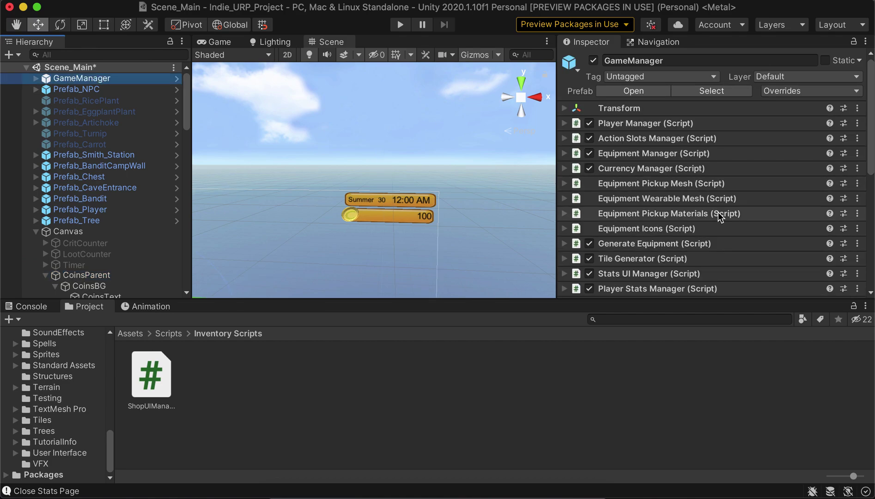
{"action": "left_click", "coordinate": [565, 169]}
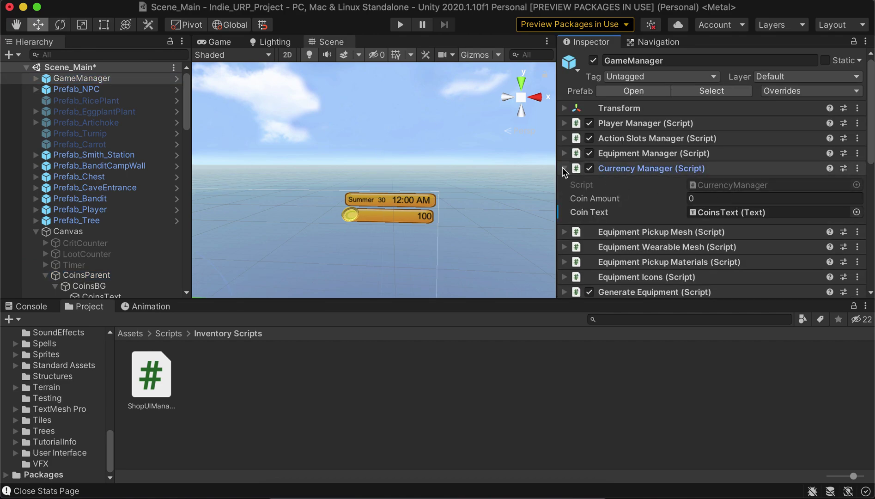
{"action": "left_click", "coordinate": [564, 169]}
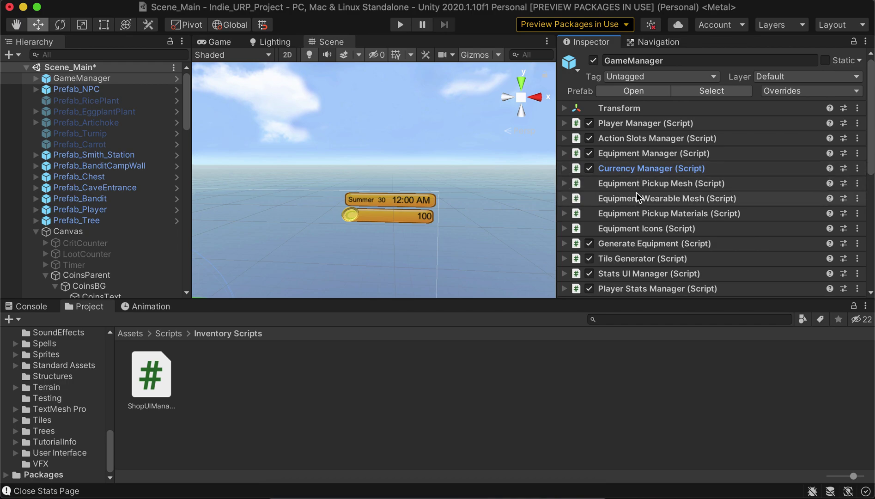
Switch to Visual Studio and review CurrencyManager.cs down to the scale changes in the ShakeCoinUI method.
{"action": "left_click", "coordinate": [543, 486]}
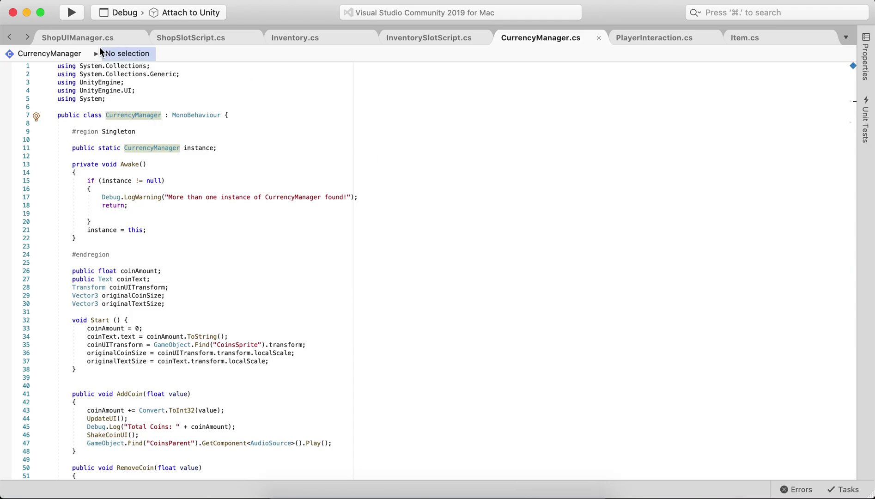
{"action": "scroll", "coordinate": [240, 212], "scroll_direction": "down", "scroll_amount": 6}
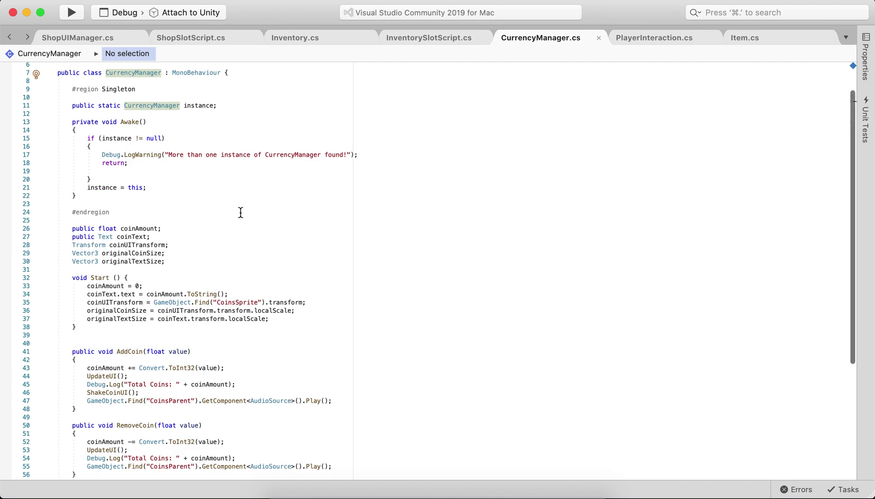
{"action": "scroll", "coordinate": [155, 322], "scroll_direction": "down", "scroll_amount": 5}
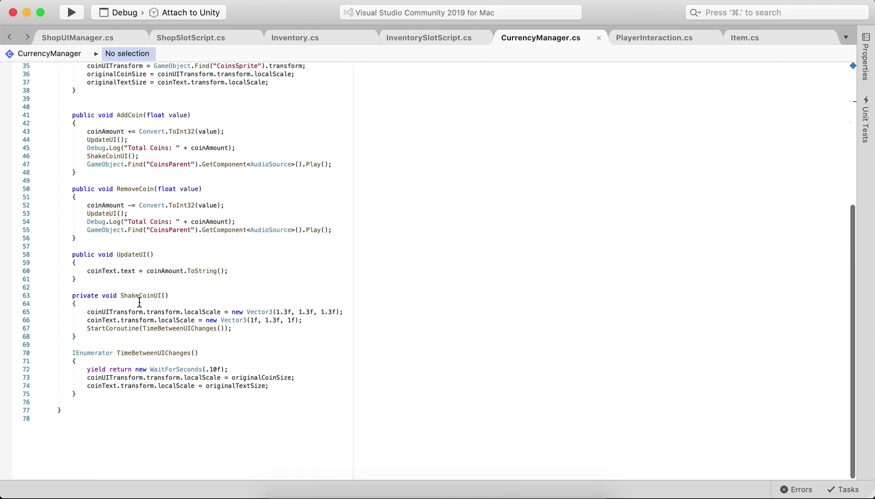
{"action": "mouse_move", "coordinate": [214, 314]}
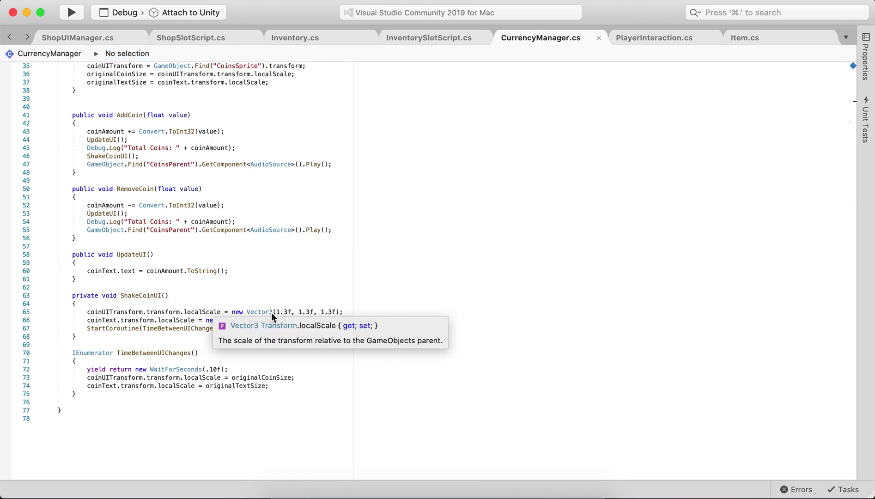
{"action": "mouse_move", "coordinate": [271, 312]}
{"action": "left_click", "coordinate": [327, 326]}
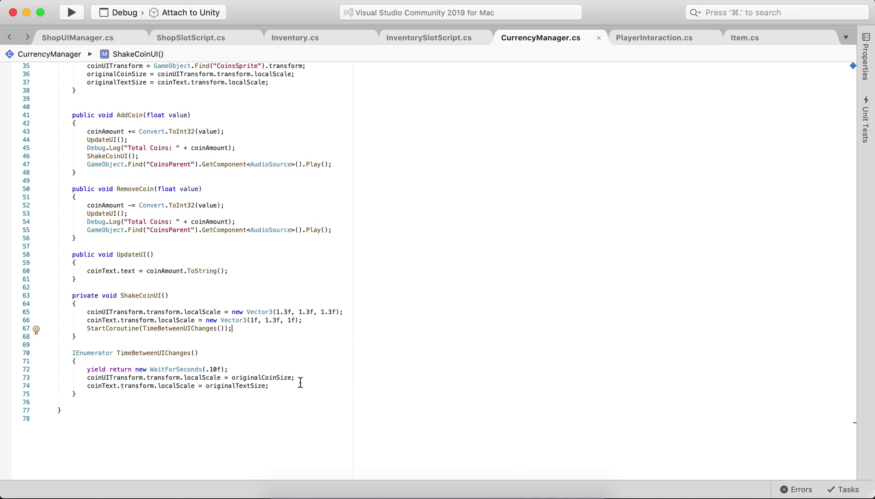
Locate CoinsText in the Unity scene, and return to Visual Studio to review the coin methods in CurrencyManager.cs.
{"action": "left_click", "coordinate": [528, 492]}
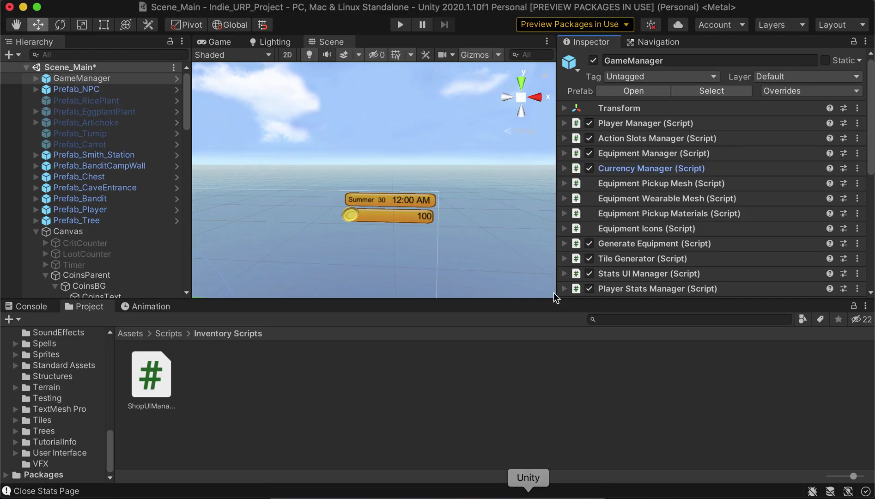
{"action": "left_click", "coordinate": [418, 222]}
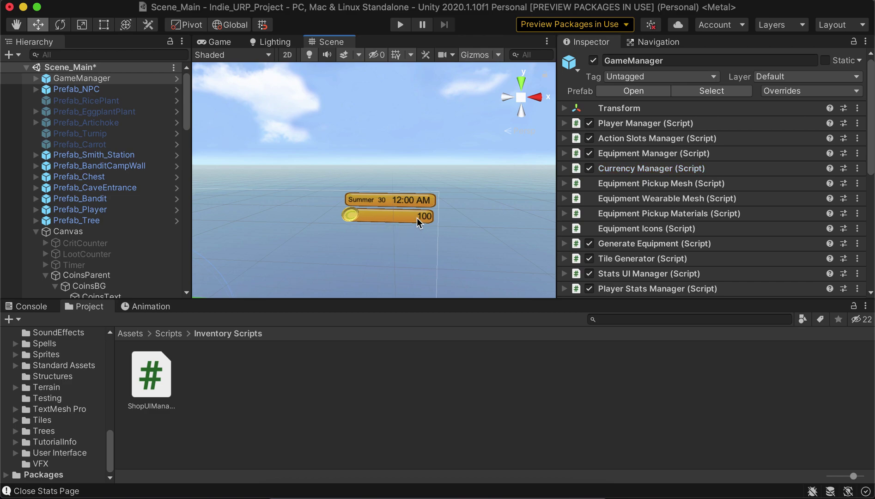
{"action": "left_click", "coordinate": [418, 223]}
{"action": "left_click", "coordinate": [405, 223]}
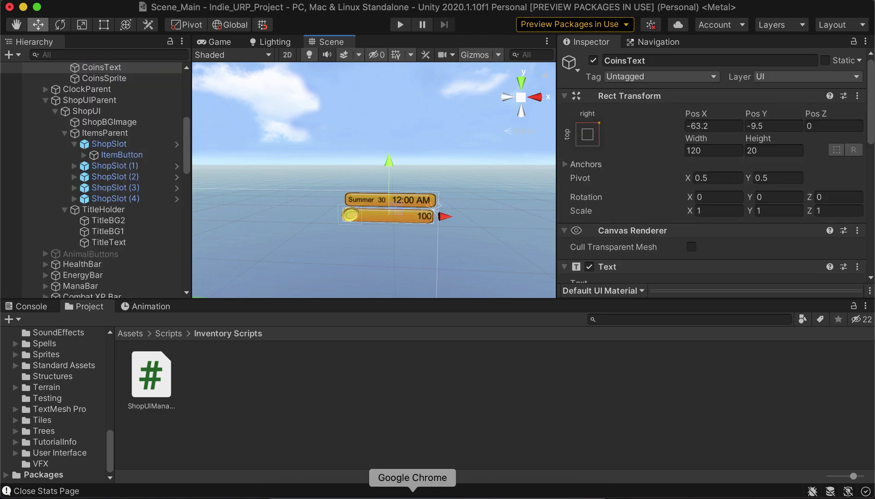
{"action": "left_click", "coordinate": [550, 492]}
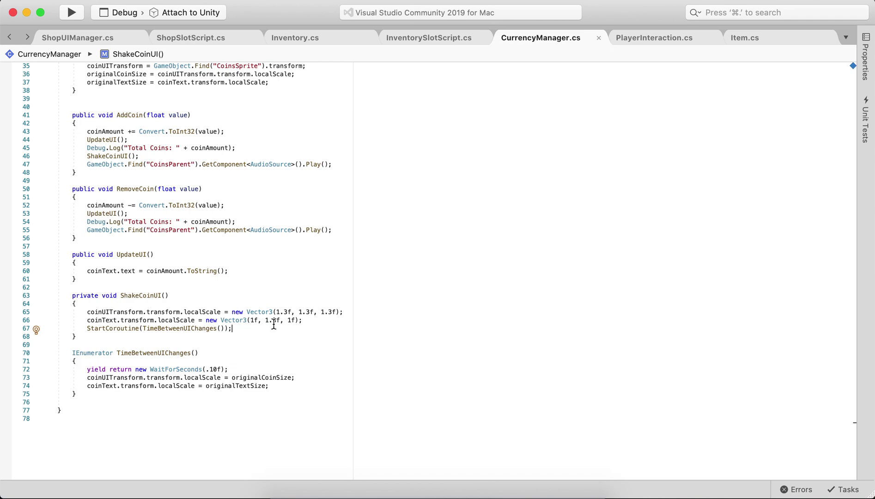
{"action": "scroll", "coordinate": [273, 325], "scroll_direction": "up", "scroll_amount": 3}
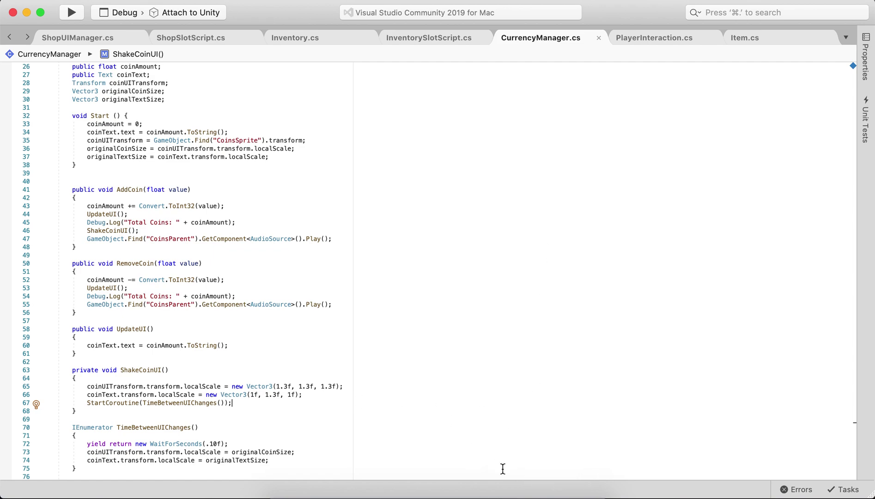
Switch to Unity, examine the Inventory Slot Script component of InventorySlot (7), and frame that slot in the Scene view.
{"action": "left_click", "coordinate": [523, 491]}
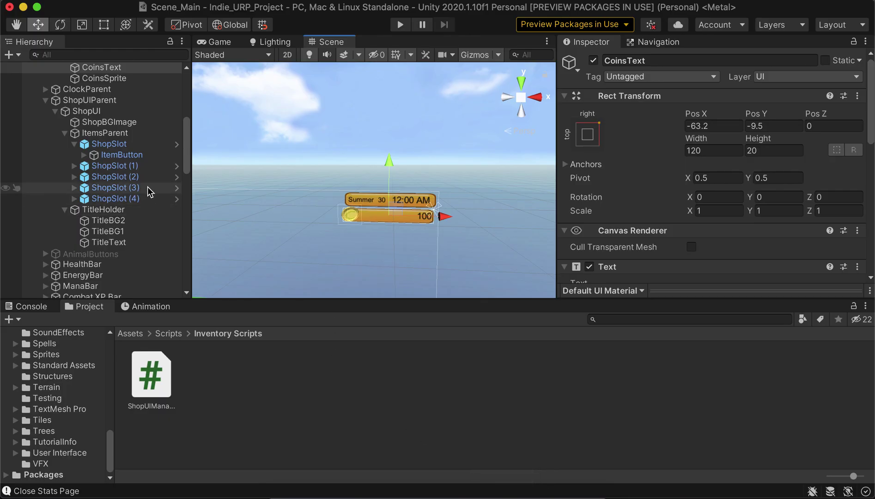
{"action": "scroll", "coordinate": [148, 190], "scroll_direction": "down", "scroll_amount": 10}
{"action": "left_click", "coordinate": [127, 239]}
{"action": "scroll", "coordinate": [679, 222], "scroll_direction": "down", "scroll_amount": 5}
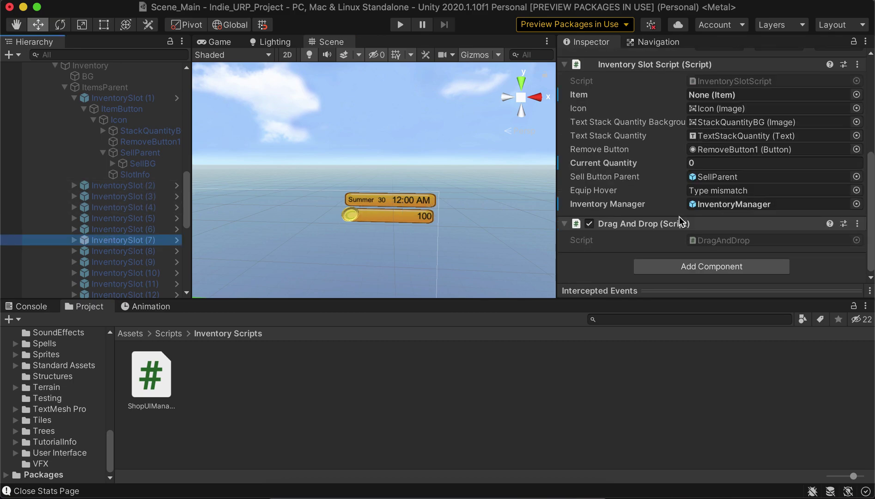
{"action": "scroll", "coordinate": [649, 210], "scroll_direction": "up", "scroll_amount": 2}
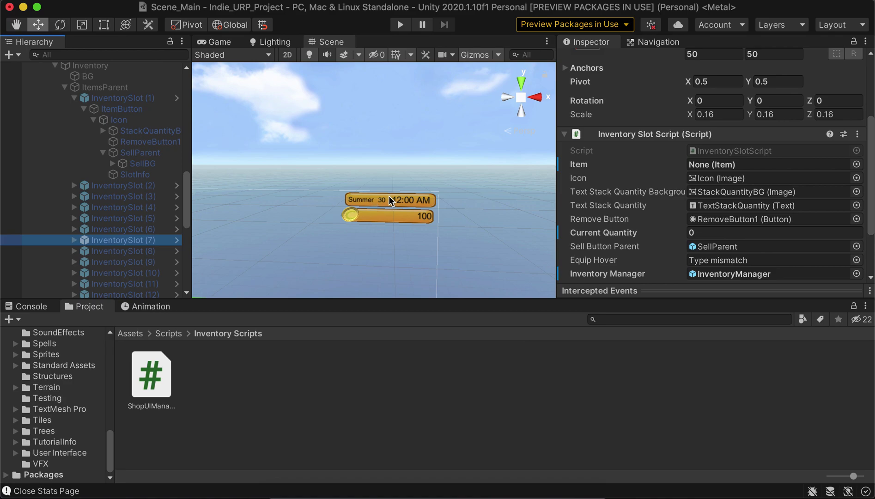
{"action": "key", "text": "f"}
{"action": "scroll", "coordinate": [103, 192], "scroll_direction": "up", "scroll_amount": 5}
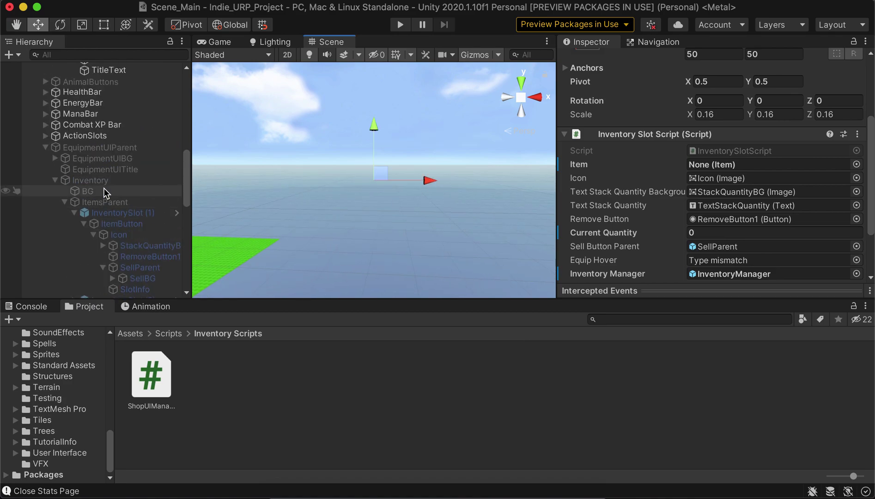
Activate the EquipmentUIParent object and frame its equipment and inventory UI in the Scene view.
{"action": "left_click", "coordinate": [106, 147]}
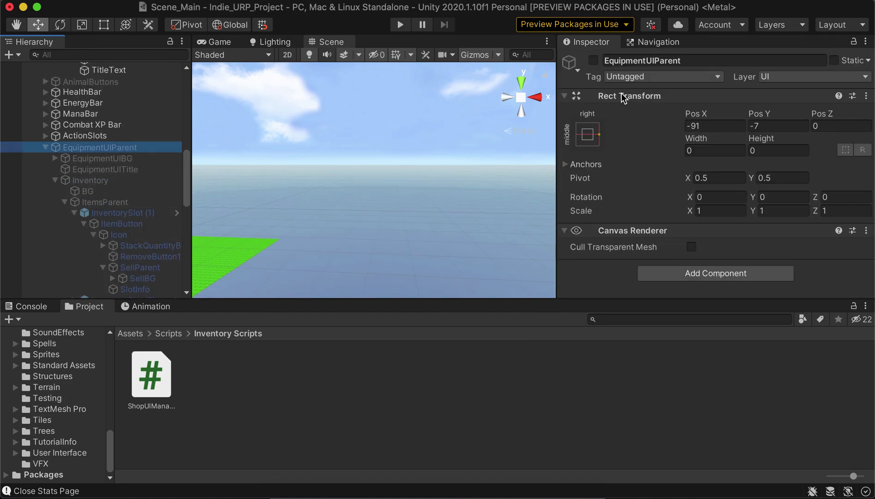
{"action": "left_click", "coordinate": [593, 61]}
{"action": "left_click", "coordinate": [117, 147]}
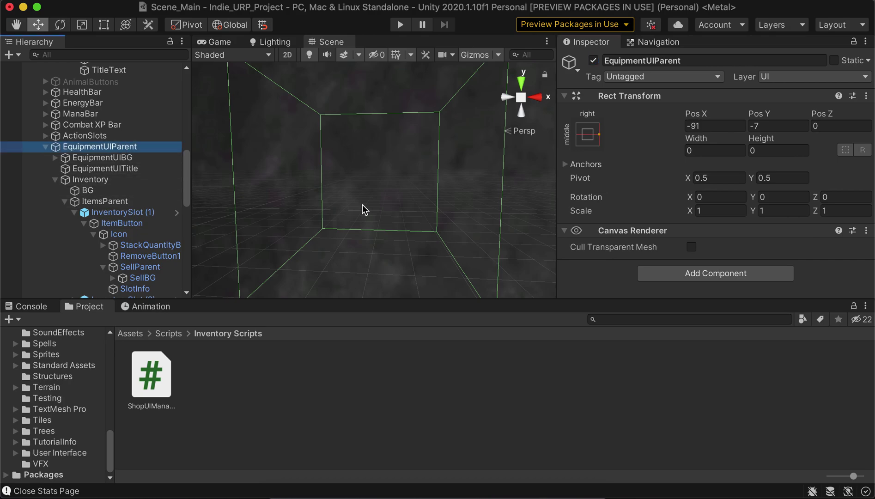
{"action": "key", "text": "f"}
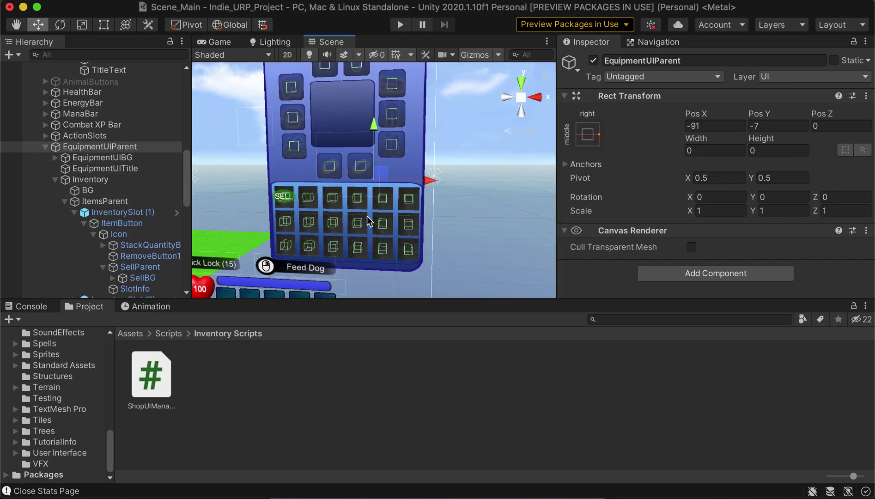
{"action": "scroll", "coordinate": [129, 225], "scroll_direction": "down", "scroll_amount": 5}
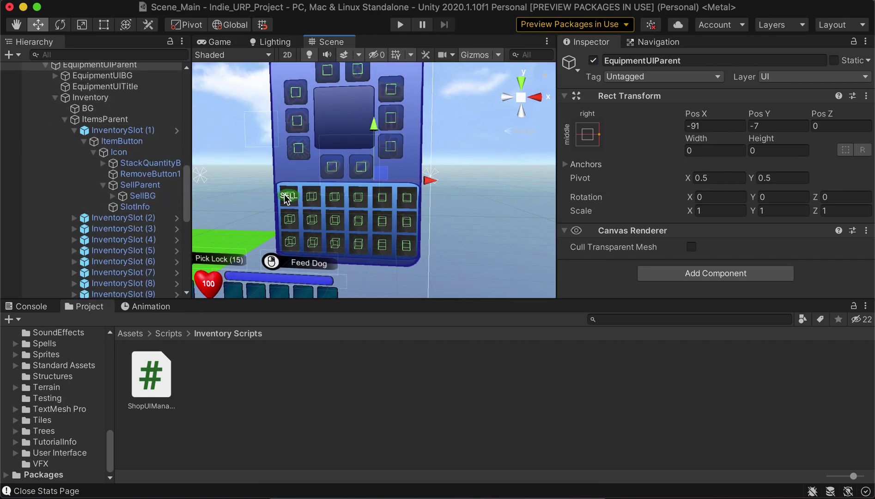
Inspect RemoveButton1 and SellParent in InventorySlot (1), and examine the On Click event of the SellBG button.
{"action": "left_click", "coordinate": [150, 175]}
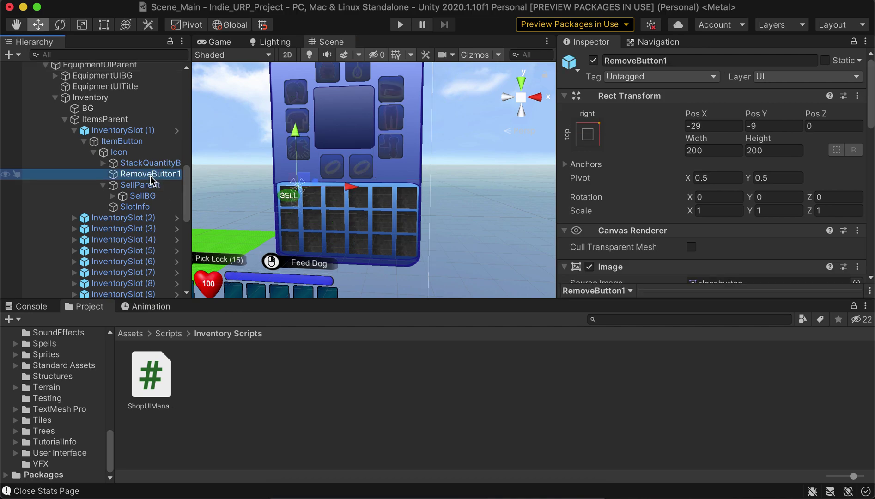
{"action": "left_click", "coordinate": [147, 186]}
{"action": "left_click", "coordinate": [600, 72]}
{"action": "left_click", "coordinate": [154, 190]}
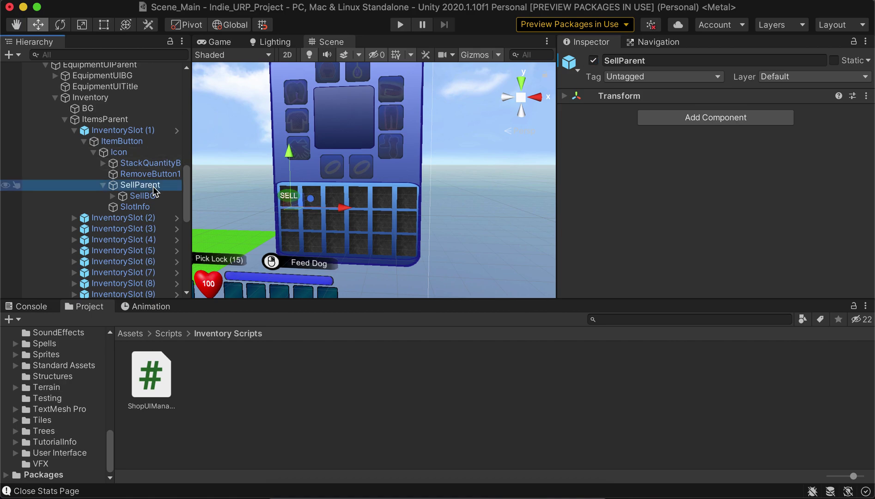
{"action": "left_click", "coordinate": [139, 195]}
{"action": "scroll", "coordinate": [771, 241], "scroll_direction": "down", "scroll_amount": 10}
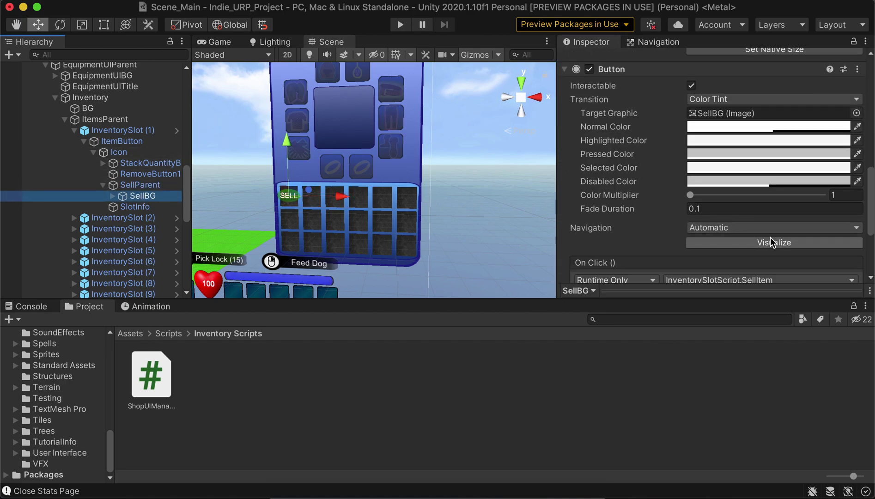
{"action": "scroll", "coordinate": [771, 240], "scroll_direction": "down", "scroll_amount": 4}
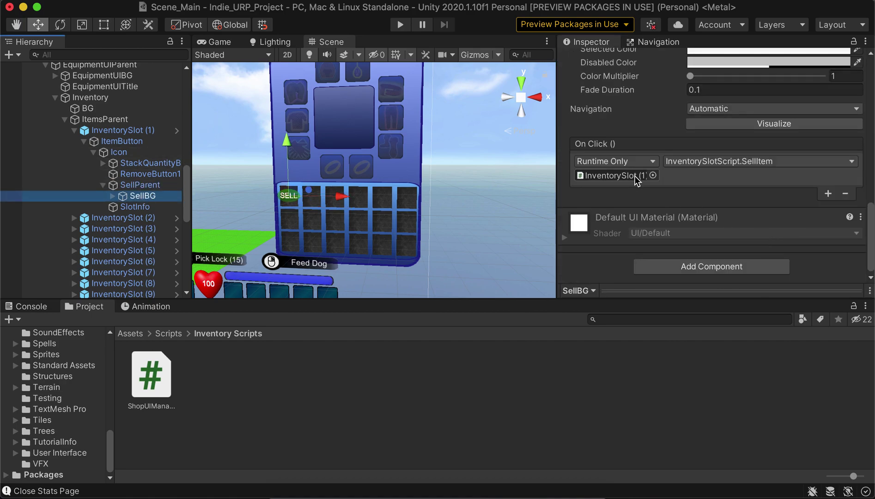
Switch to Visual Studio and review the SellItem and RemoveItem methods in InventorySlotScript.cs.
{"action": "left_click", "coordinate": [553, 494]}
{"action": "left_click", "coordinate": [428, 37]}
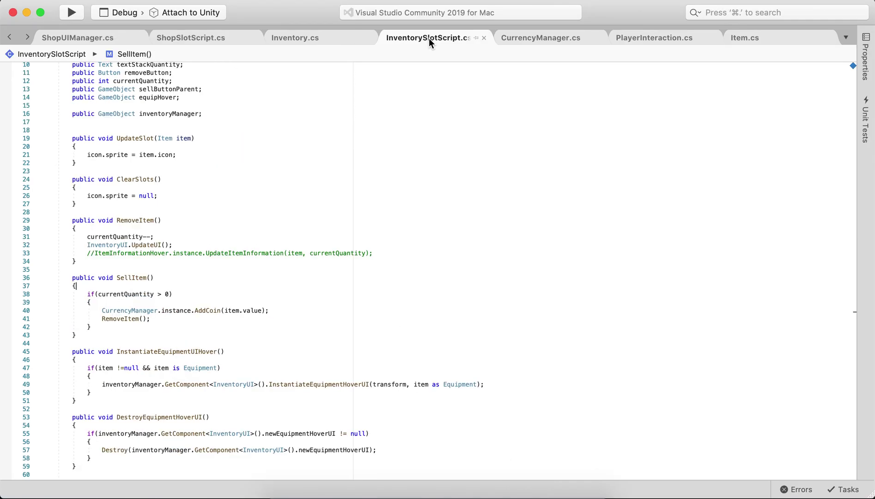
{"action": "scroll", "coordinate": [361, 311], "scroll_direction": "down", "scroll_amount": 3}
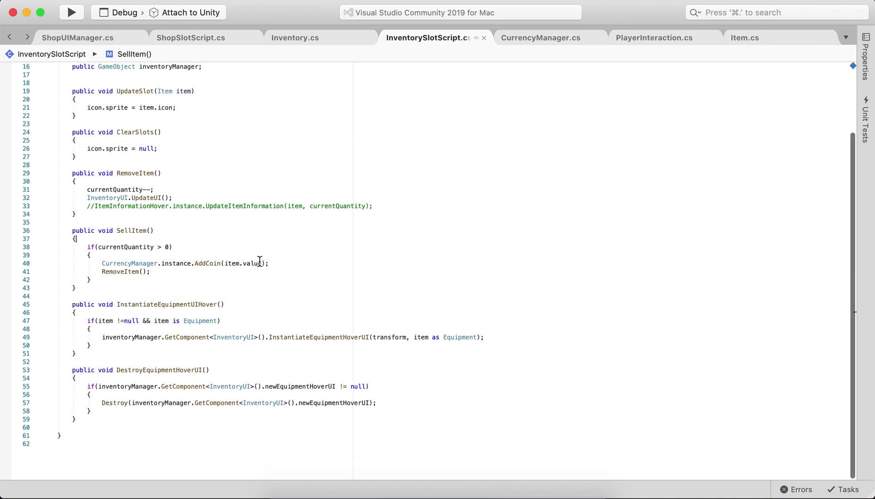
{"action": "double_click", "coordinate": [134, 273]}
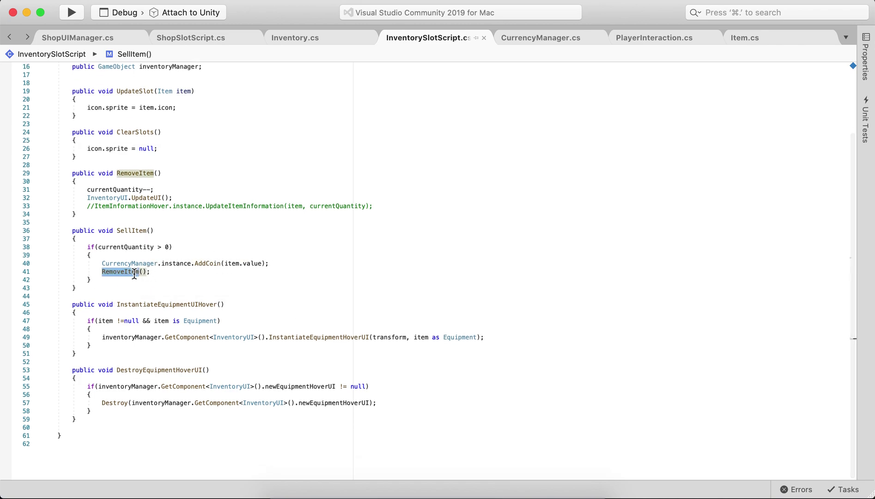
{"action": "left_click", "coordinate": [94, 187]}
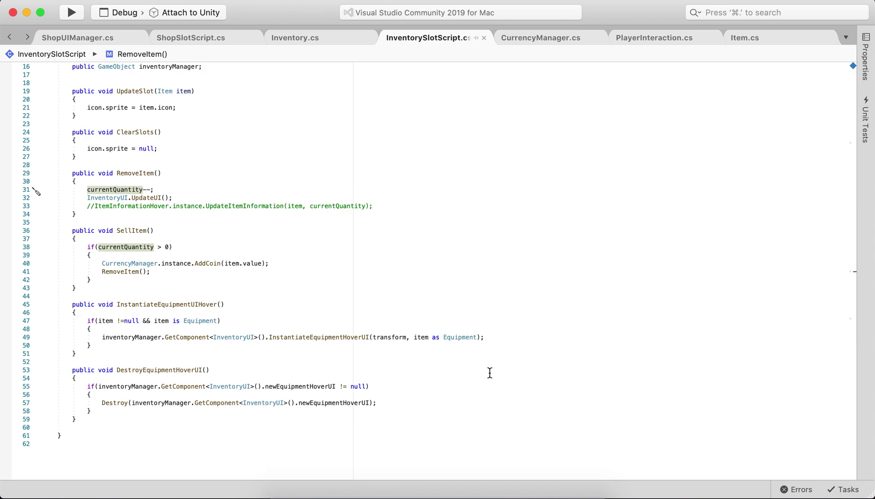
Switch to Unity, frame ShopSlot (1) in the Scene view, and examine the Buy Price of its Shop Slot Script component.
{"action": "left_click", "coordinate": [525, 491]}
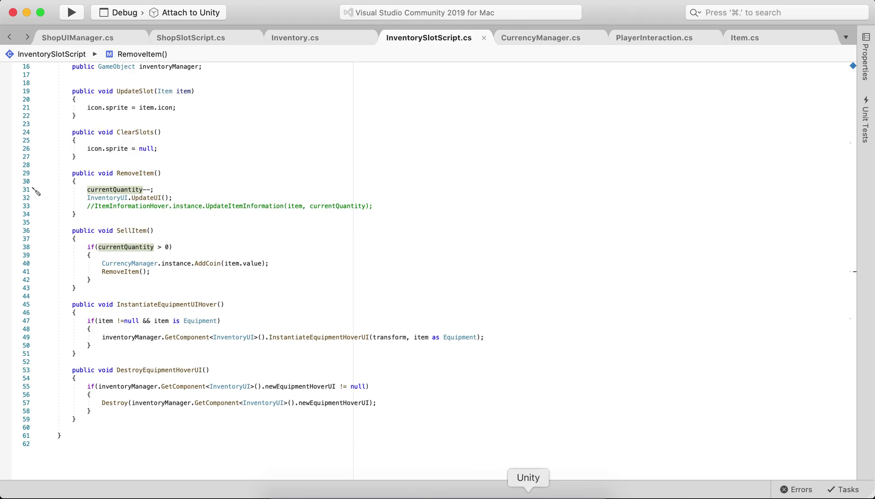
{"action": "left_click", "coordinate": [74, 130]}
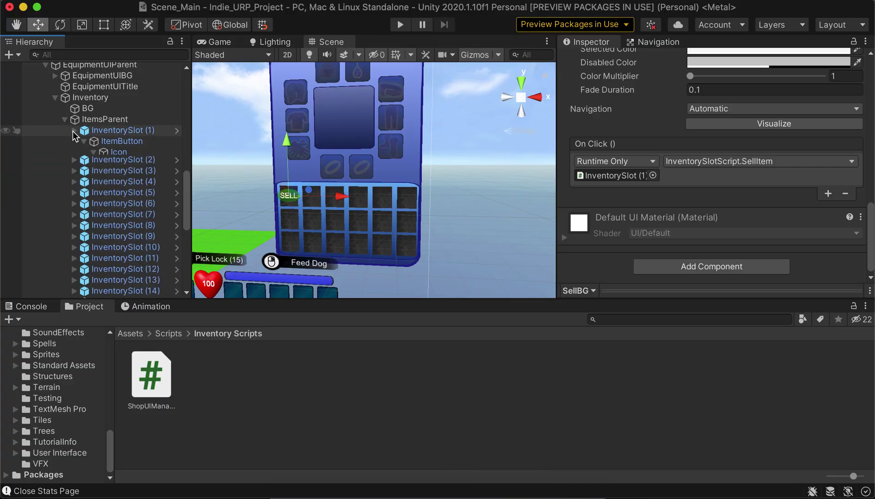
{"action": "scroll", "coordinate": [143, 196], "scroll_direction": "down", "scroll_amount": 10}
{"action": "scroll", "coordinate": [142, 191], "scroll_direction": "up", "scroll_amount": 10}
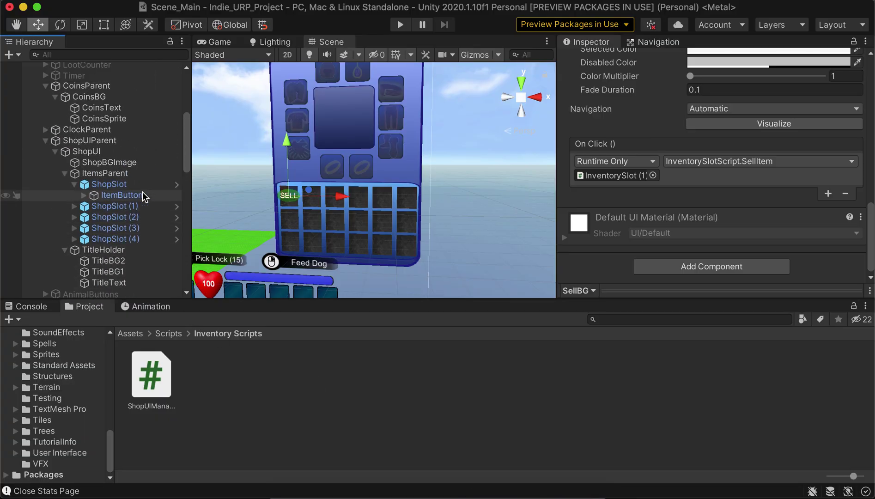
{"action": "left_click", "coordinate": [119, 220]}
{"action": "key", "text": "f"}
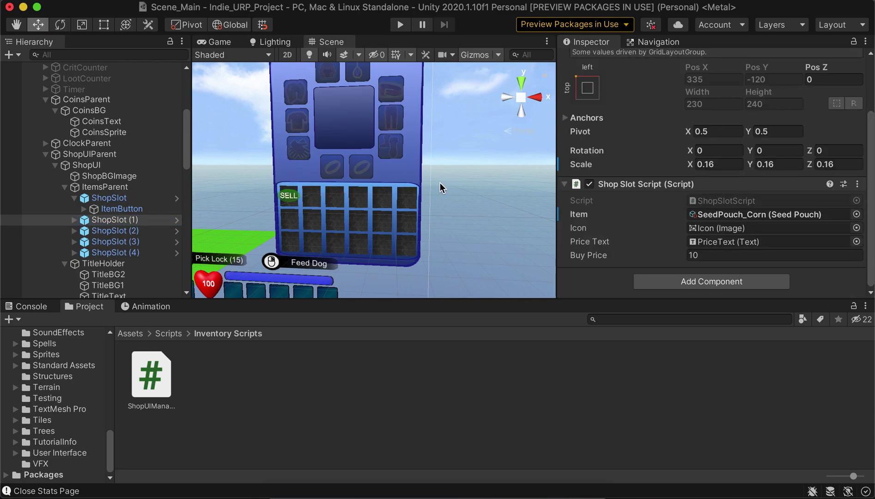
{"action": "scroll", "coordinate": [439, 183], "scroll_direction": "down", "scroll_amount": 10}
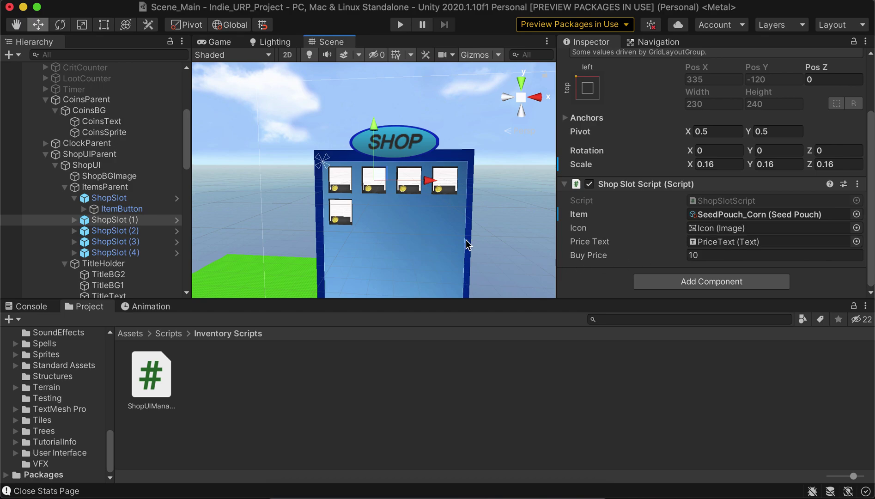
{"action": "left_click", "coordinate": [700, 255]}
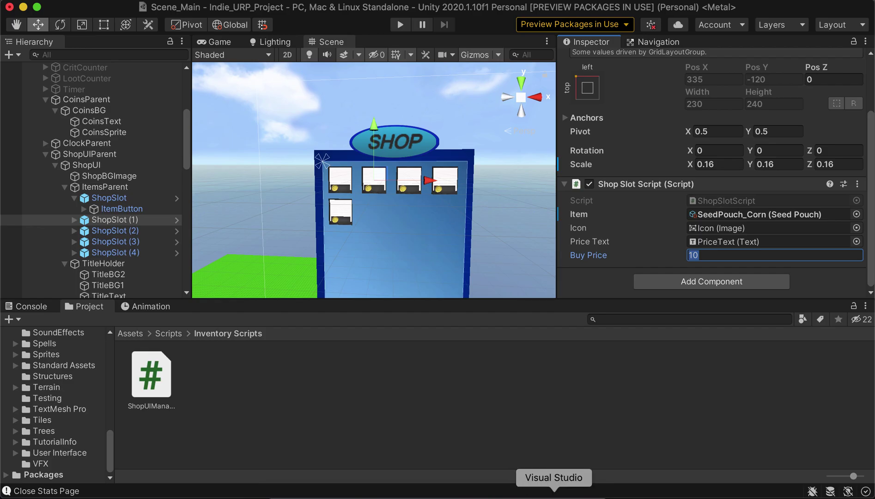
Switch to Visual Studio and review ShopSlotScript.cs down to the PurchaseItem method.
{"action": "left_click", "coordinate": [556, 490]}
{"action": "left_click", "coordinate": [195, 41]}
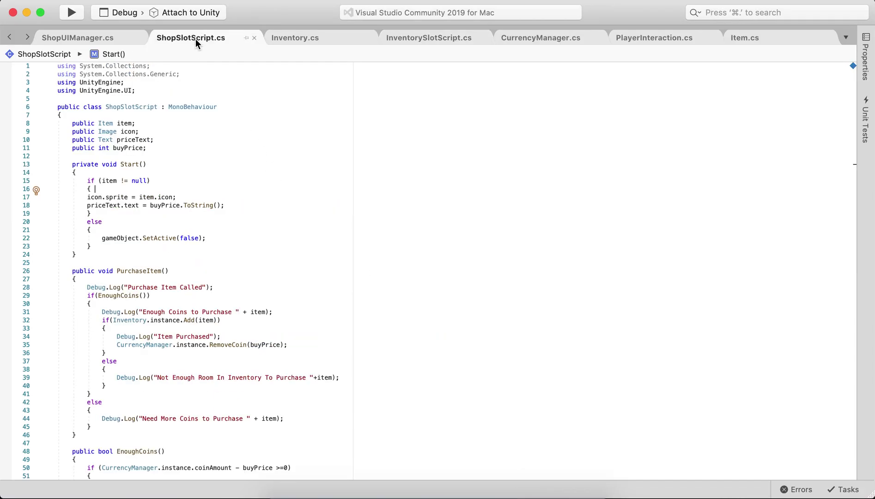
{"action": "scroll", "coordinate": [331, 164], "scroll_direction": "down", "scroll_amount": 5}
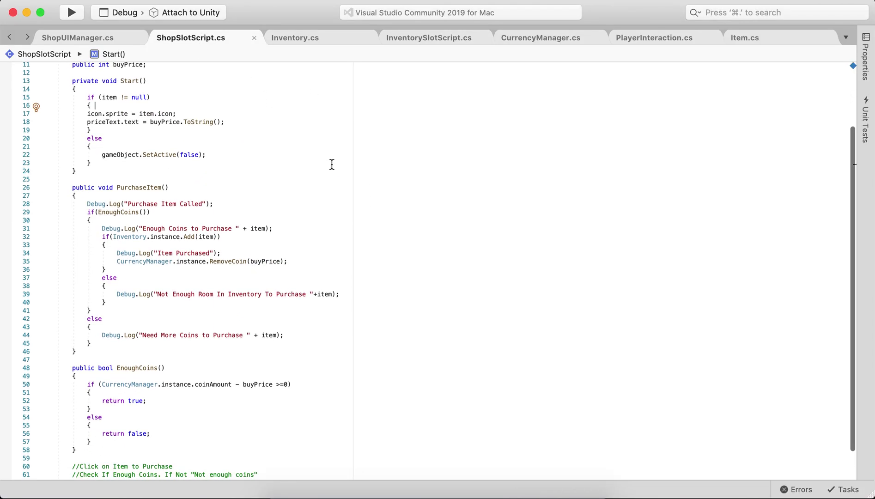
{"action": "double_click", "coordinate": [147, 187]}
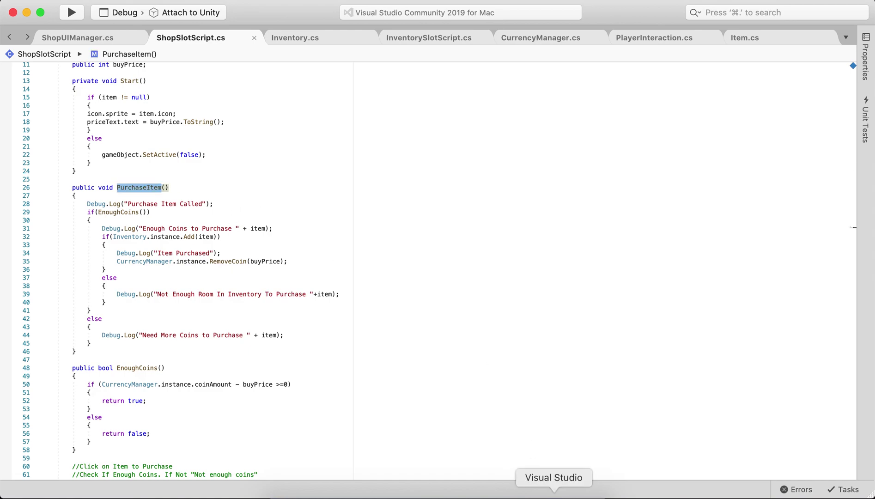
Switch to Unity and examine the On Click event of the ItemButton under ShopSlot (1).
{"action": "left_click", "coordinate": [528, 493]}
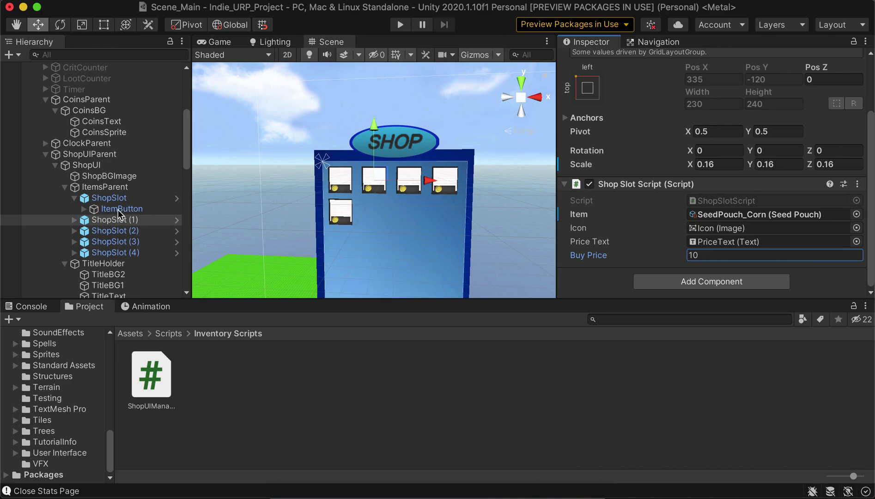
{"action": "left_click", "coordinate": [74, 219]}
{"action": "left_click", "coordinate": [102, 231]}
{"action": "scroll", "coordinate": [711, 253], "scroll_direction": "down", "scroll_amount": 10}
{"action": "scroll", "coordinate": [711, 250], "scroll_direction": "up", "scroll_amount": 5}
{"action": "scroll", "coordinate": [711, 251], "scroll_direction": "down", "scroll_amount": 5}
{"action": "scroll", "coordinate": [711, 254], "scroll_direction": "down", "scroll_amount": 2}
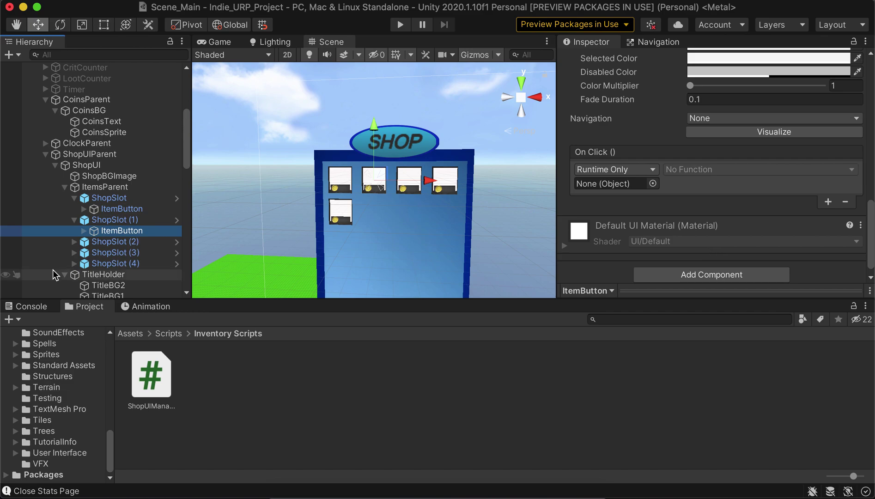
Examine the On Click event of the Icon under ShopSlot (1), and locate its target object in the hierarchy.
{"action": "left_click", "coordinate": [84, 231]}
{"action": "left_click", "coordinate": [92, 242]}
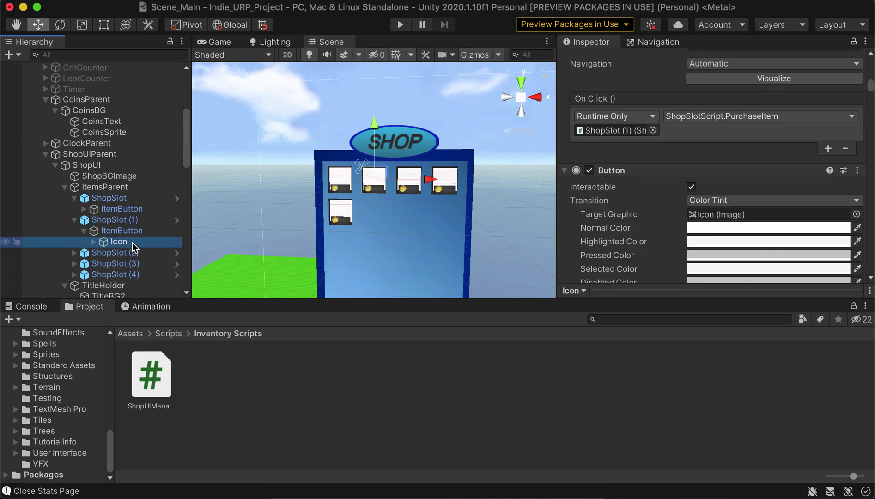
{"action": "scroll", "coordinate": [633, 229], "scroll_direction": "up", "scroll_amount": 3}
{"action": "scroll", "coordinate": [632, 230], "scroll_direction": "up", "scroll_amount": 3}
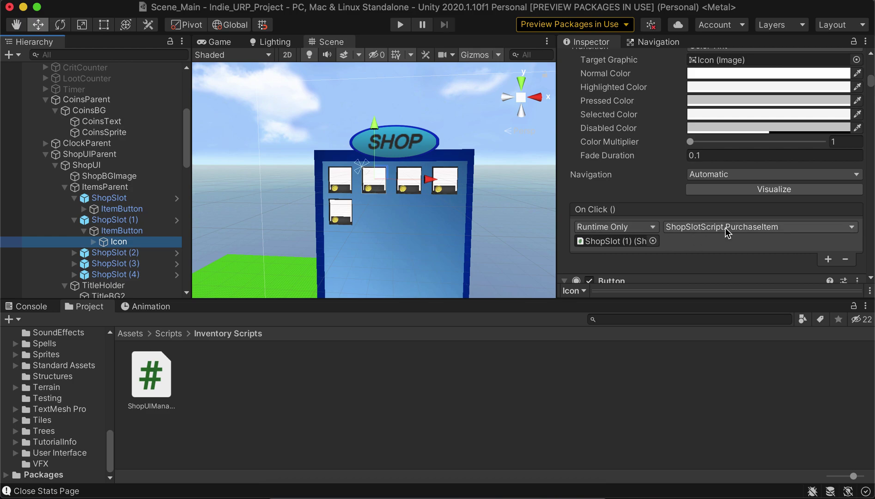
{"action": "left_click", "coordinate": [619, 245]}
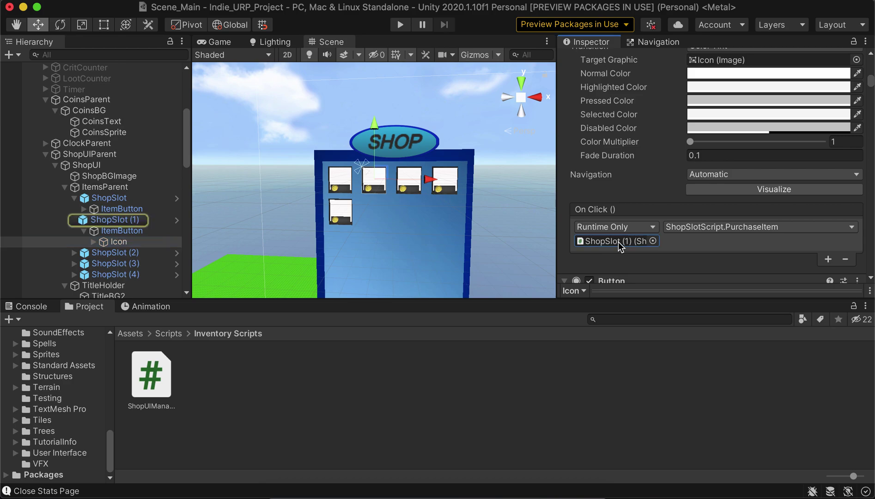
Switch to Visual Studio and review the EnoughCoins method and the coin and inventory checks inside PurchaseItem.
{"action": "left_click", "coordinate": [557, 488]}
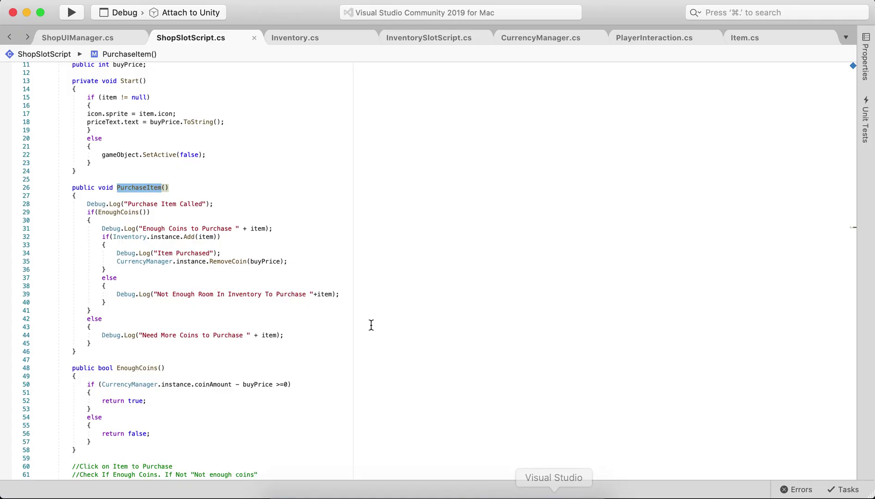
{"action": "left_click", "coordinate": [118, 212]}
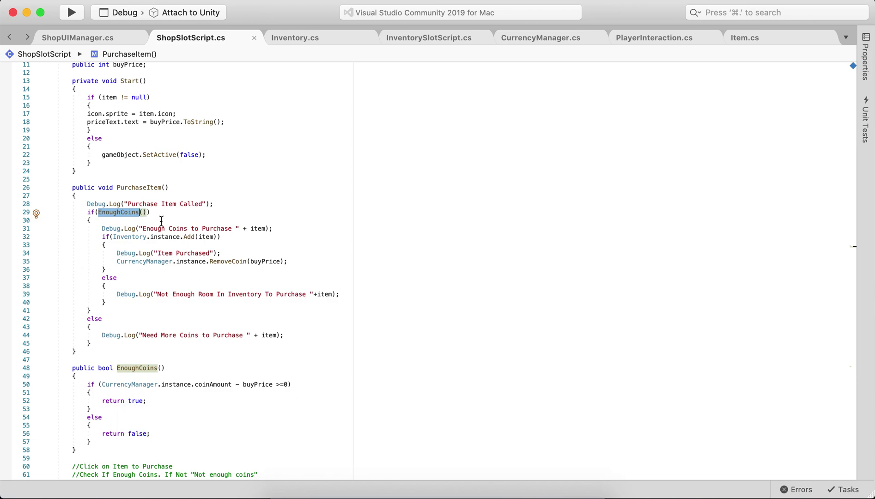
{"action": "left_click", "coordinate": [105, 368]}
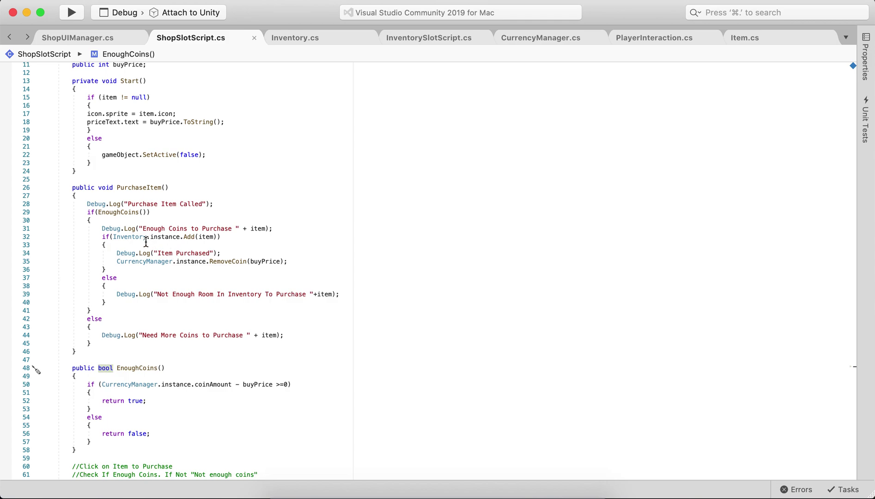
{"action": "mouse_move", "coordinate": [153, 242]}
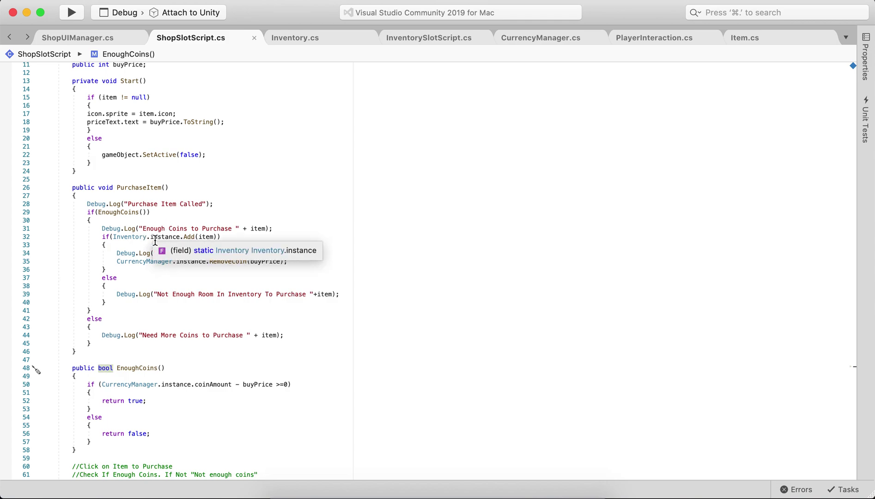